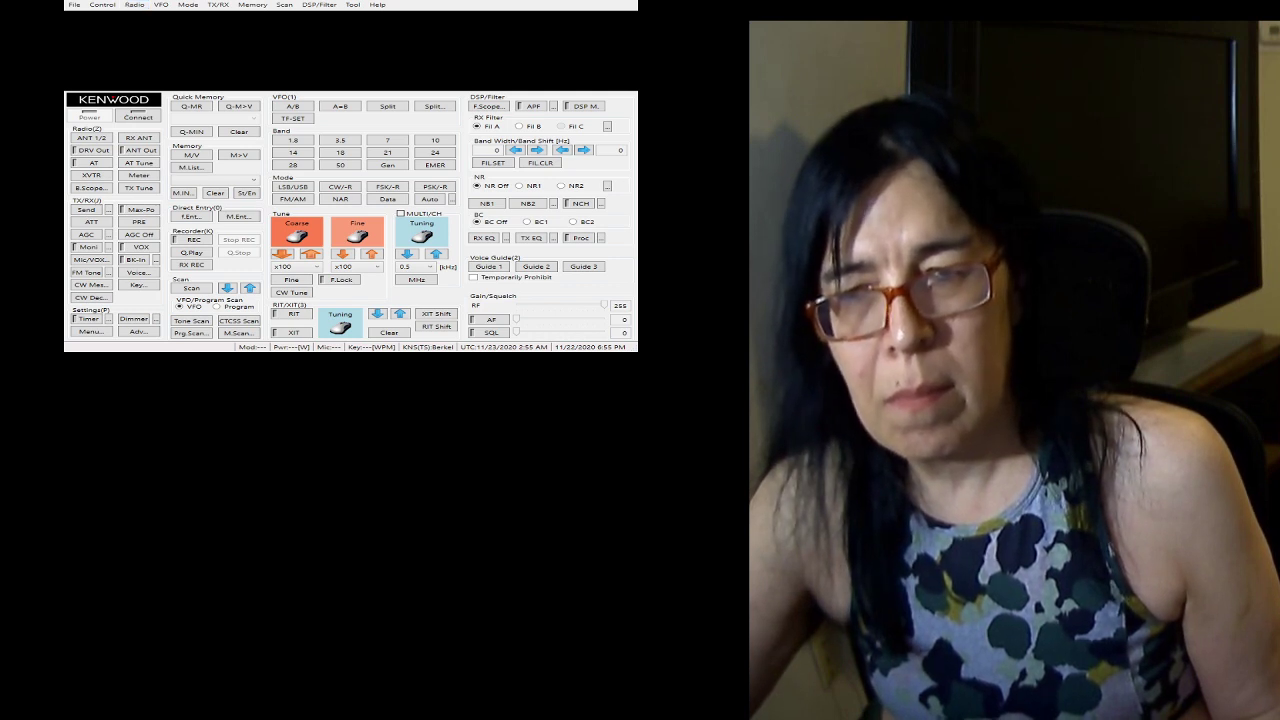
- Connect to the radio, then dock the waterfall window below the panel and enlarge it
{"action": "left_click", "coordinate": [150, 119]}
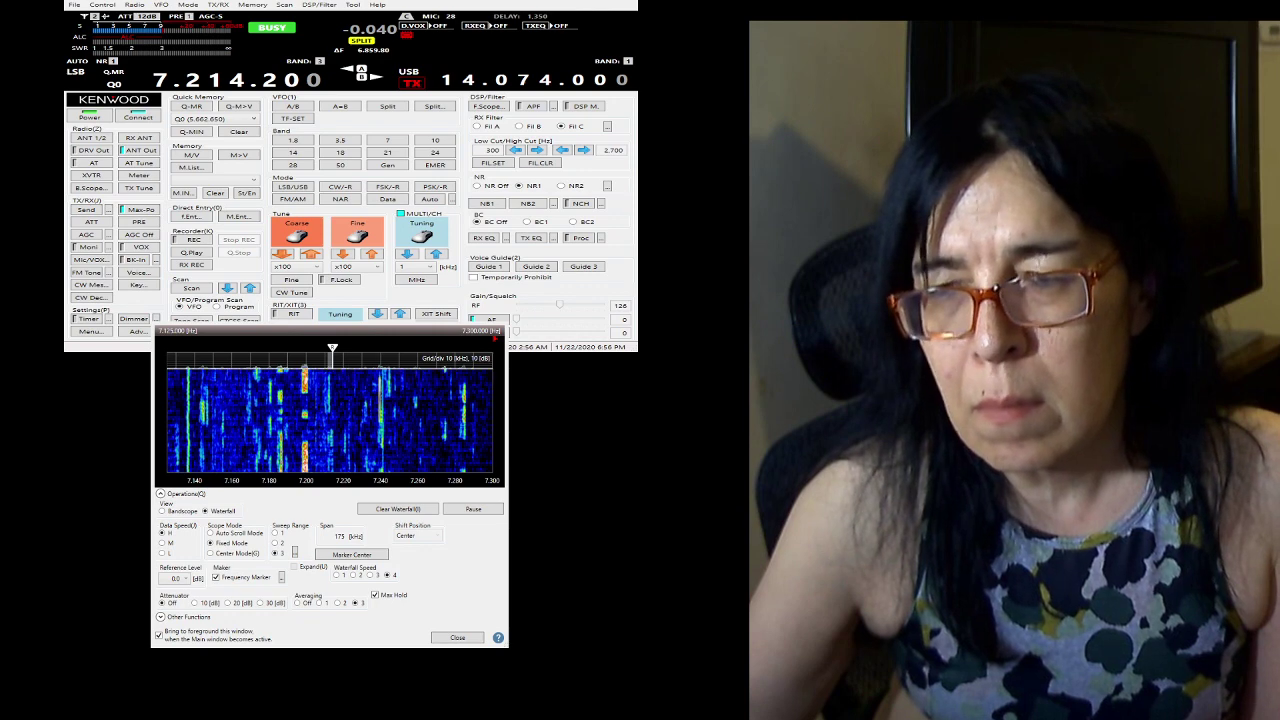
{"action": "left_click_drag", "start_coordinate": [300, 331], "coordinate": [287, 339]}
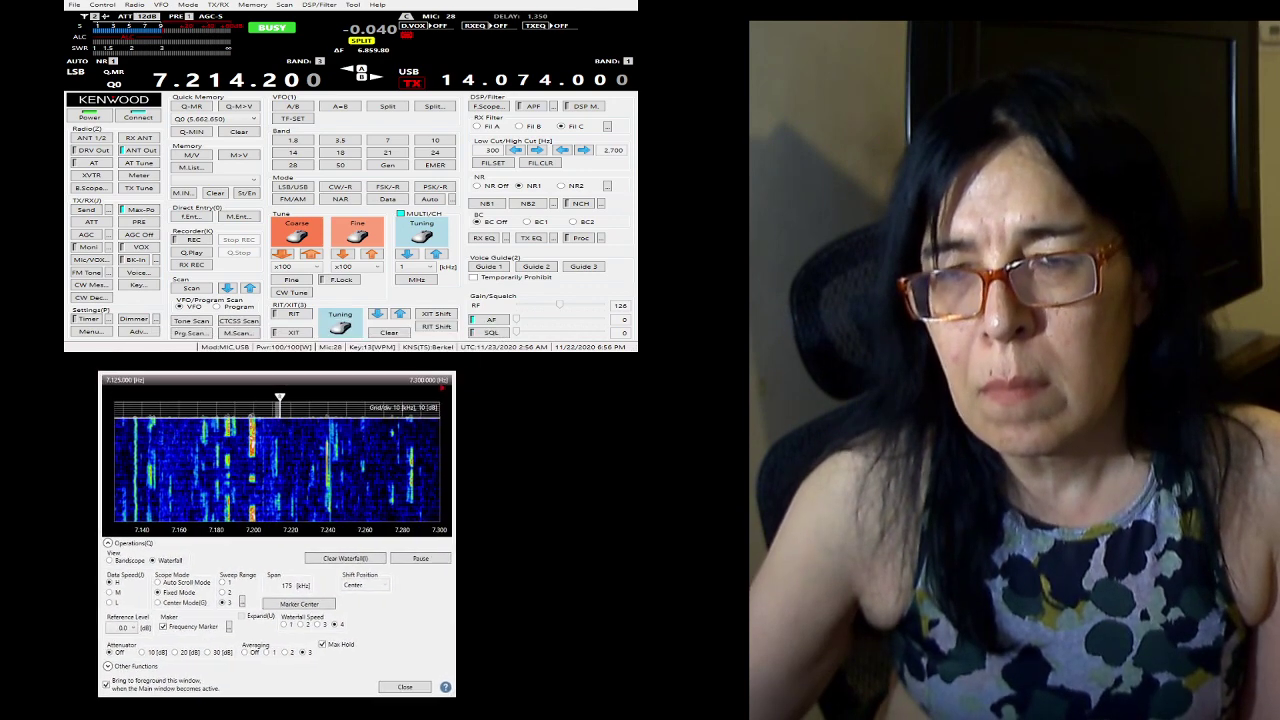
{"action": "left_click_drag", "start_coordinate": [270, 380], "coordinate": [292, 380]}
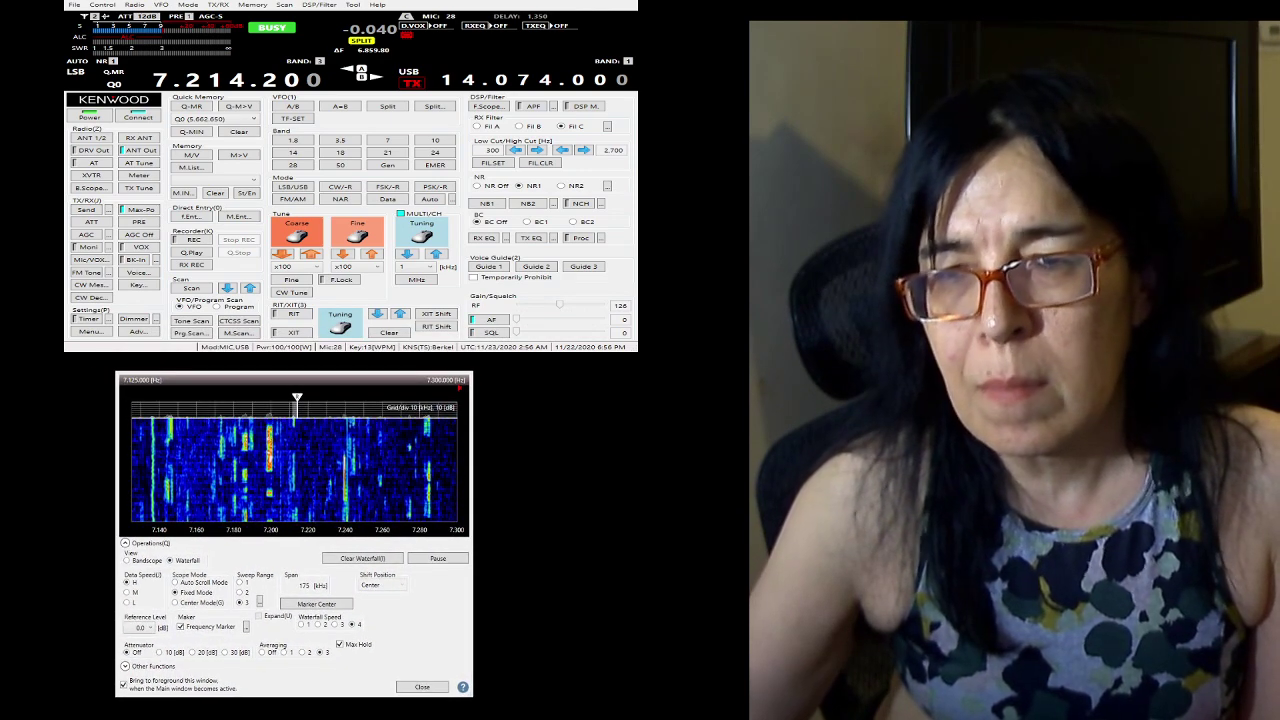
{"action": "left_click_drag", "start_coordinate": [471, 696], "coordinate": [547, 719]}
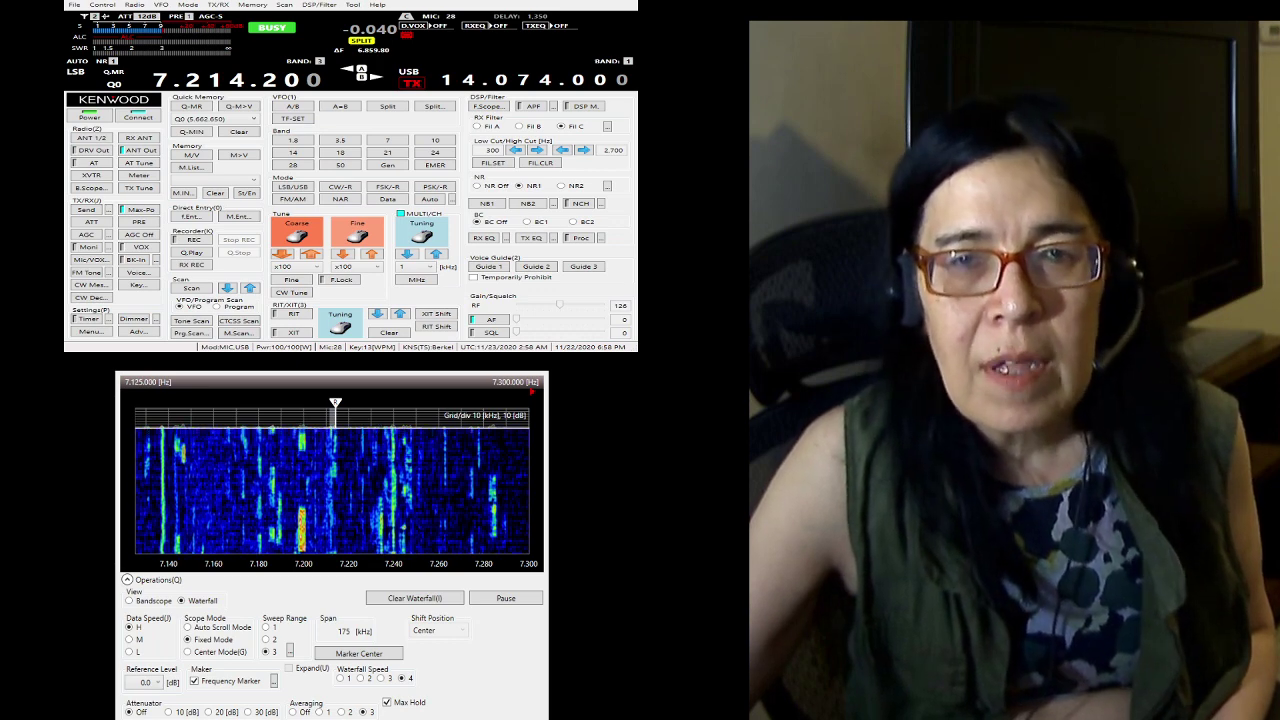
- Tune onto the strong waterfall signal near 7.200 MHz, landing on 7.200.400 LSB
{"action": "left_click", "coordinate": [307, 430]}
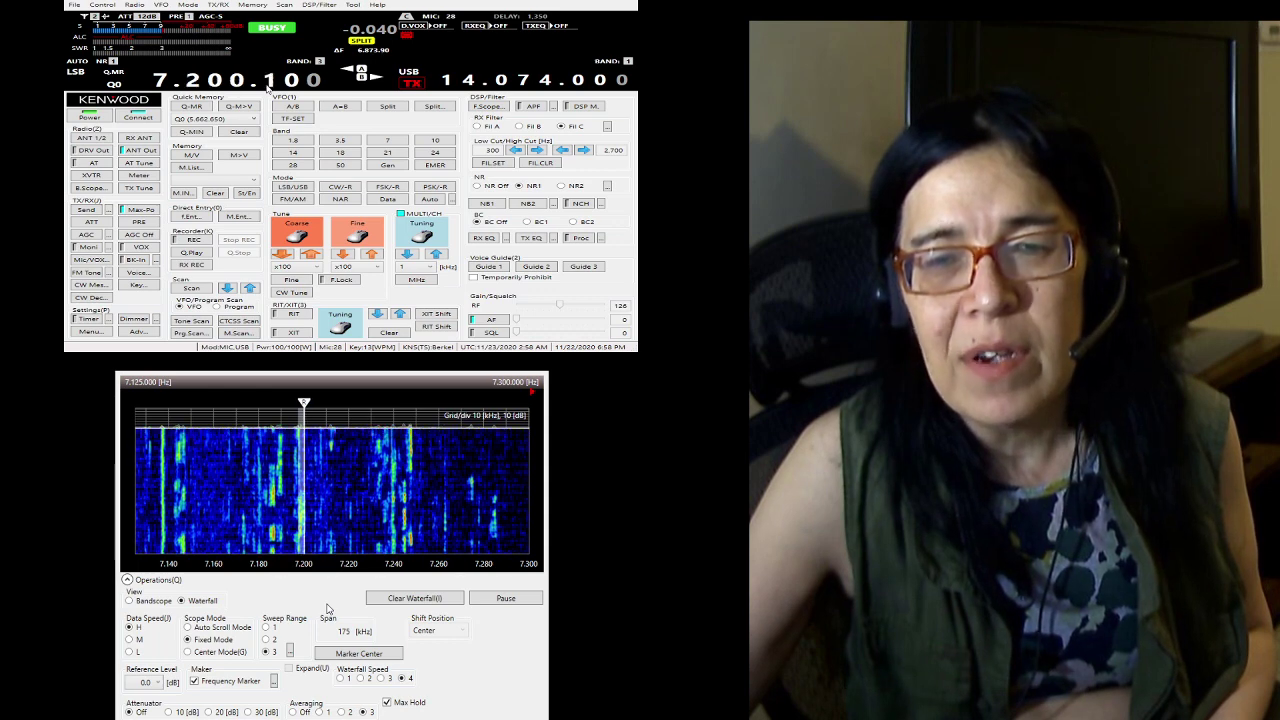
{"action": "scroll", "coordinate": [267, 87], "scroll_direction": "up", "scroll_amount": 1}
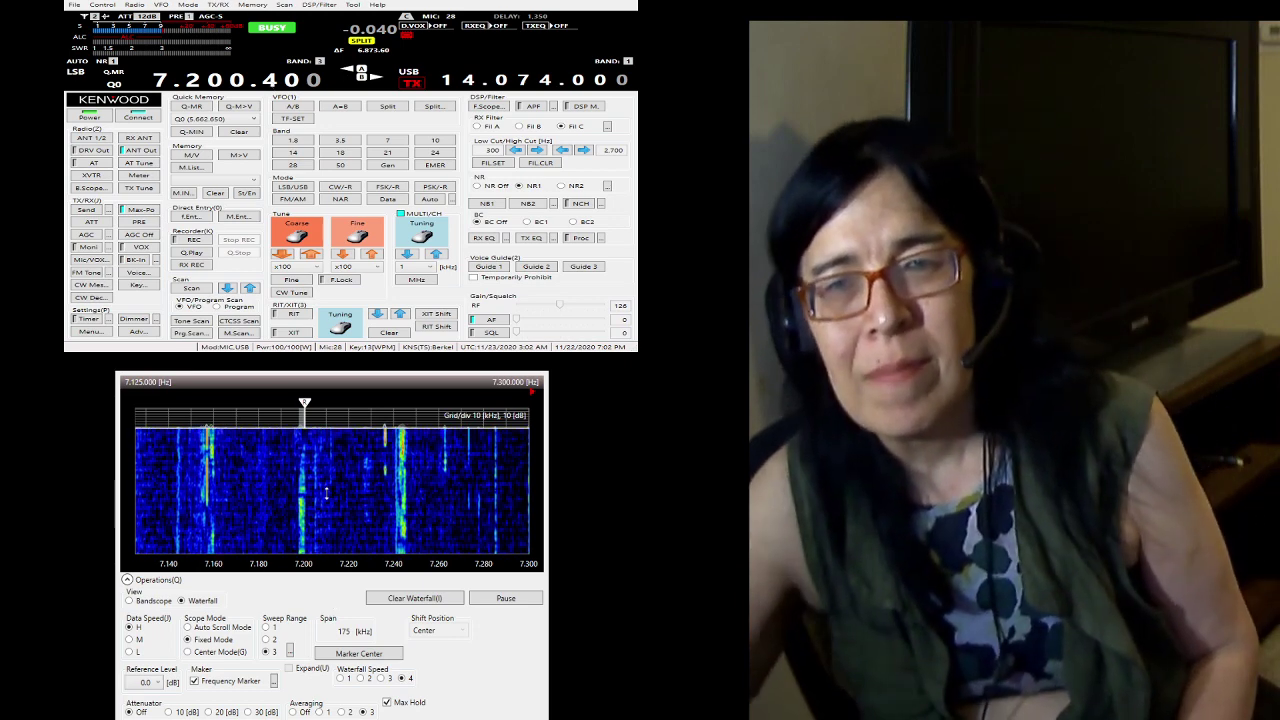
- Tune onto the bright waterfall trace near 7.245 MHz, reaching 7.244.000 LSB
{"action": "left_click", "coordinate": [407, 430]}
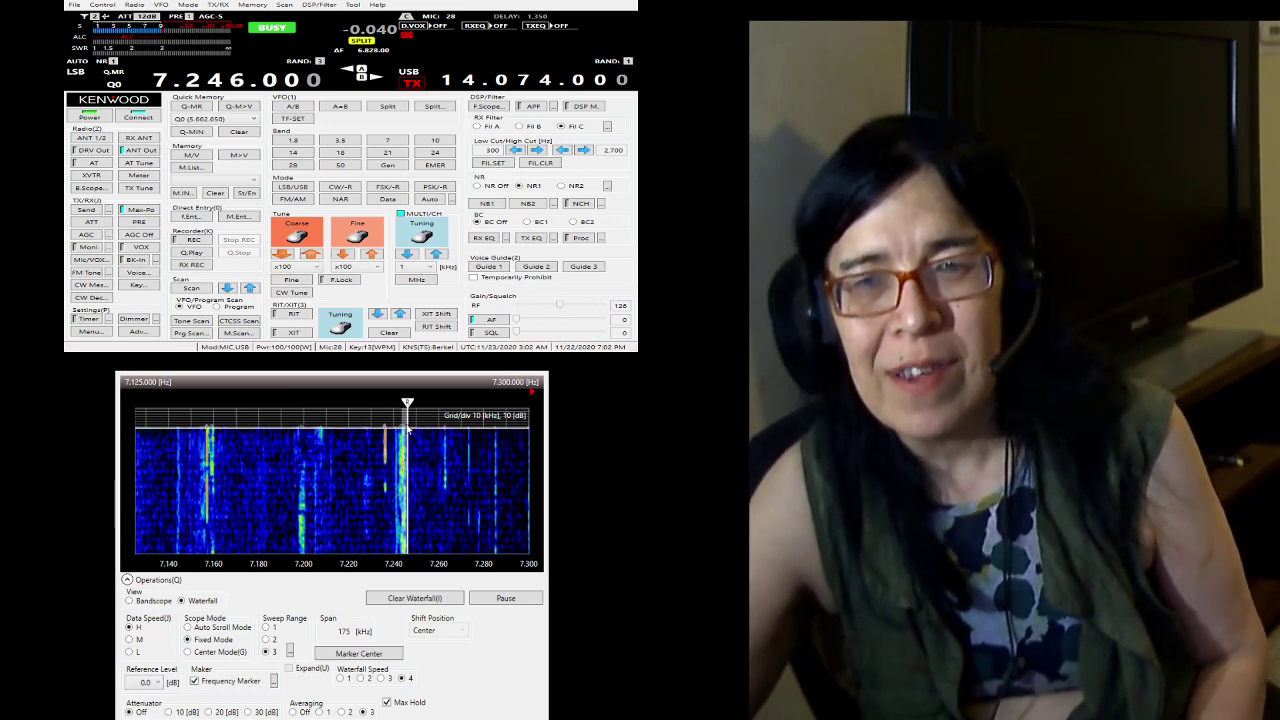
{"action": "left_click", "coordinate": [402, 428]}
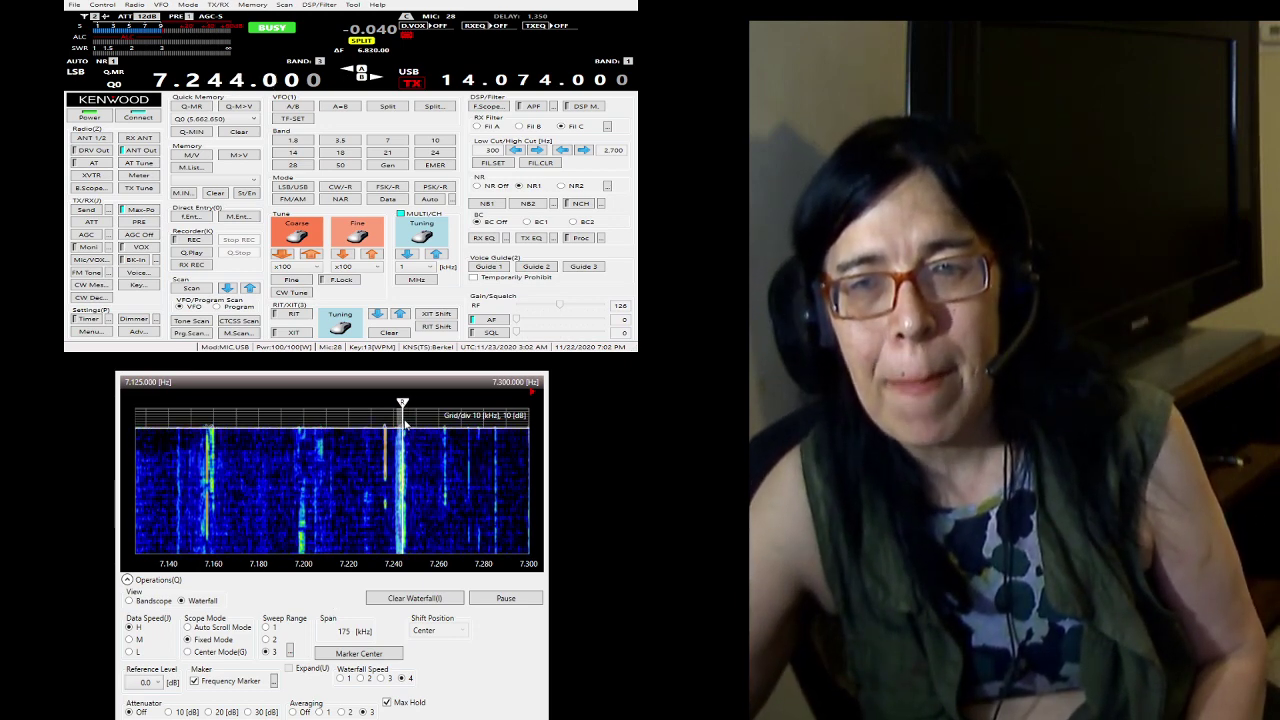
- Centre the receiver on the strong signal at exactly 7.245.000 LSB
{"action": "left_click", "coordinate": [406, 426]}
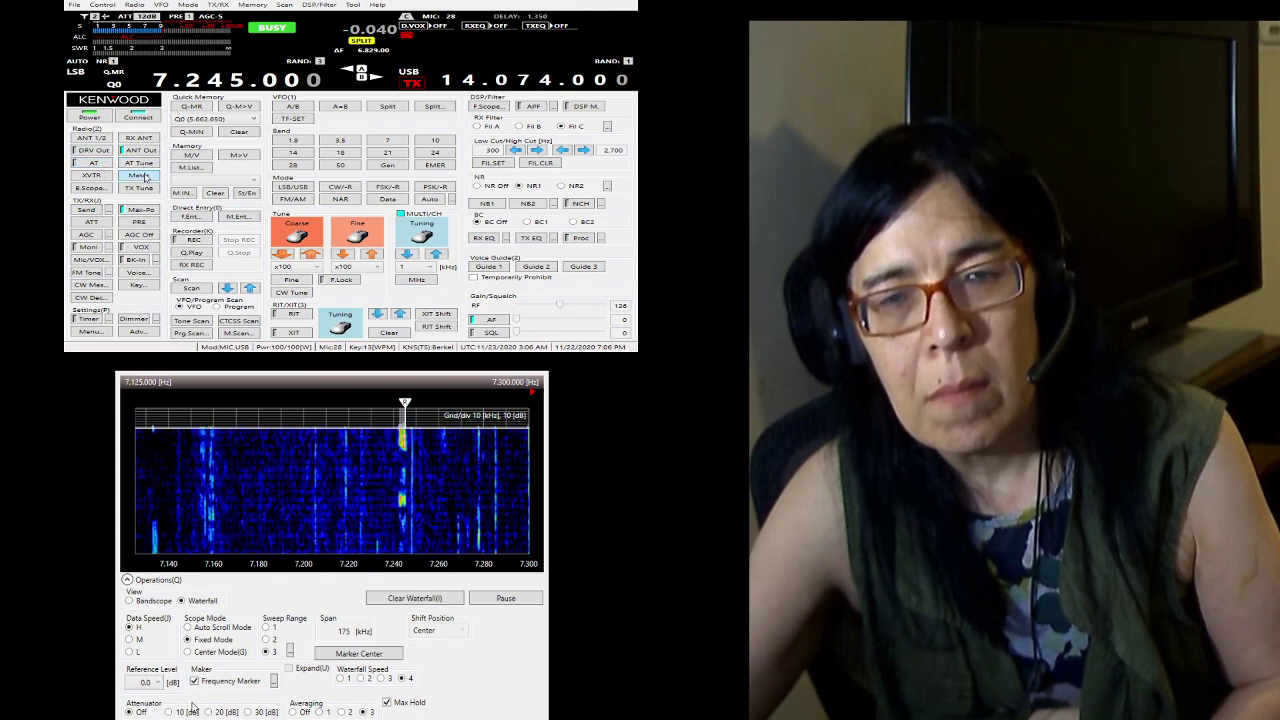
- Switch the 18 dB attenuator off, ease RF gain to 121, then select 6 dB attenuation
{"action": "left_click", "coordinate": [104, 223]}
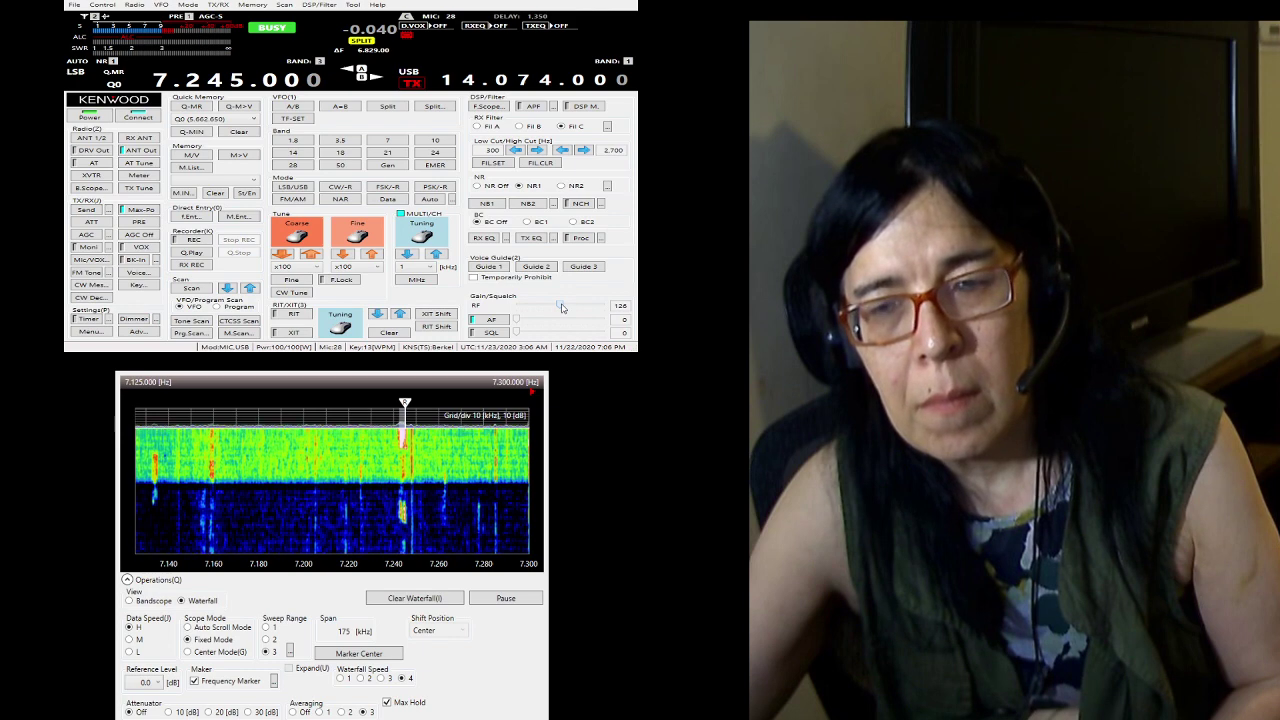
{"action": "mouse_move", "coordinate": [562, 308]}
{"action": "left_mouse_down"}
{"action": "mouse_move", "coordinate": [548, 311]}
{"action": "mouse_move", "coordinate": [564, 307]}
{"action": "left_mouse_up"}
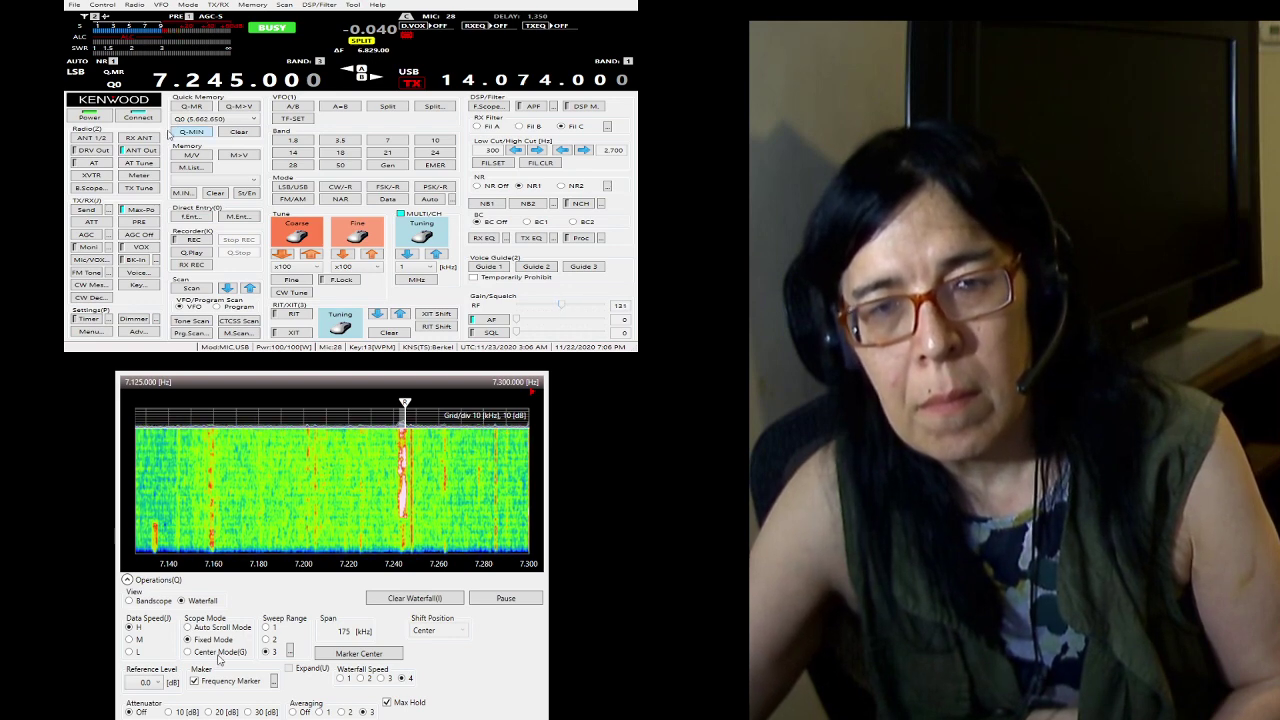
{"action": "left_click", "coordinate": [102, 222]}
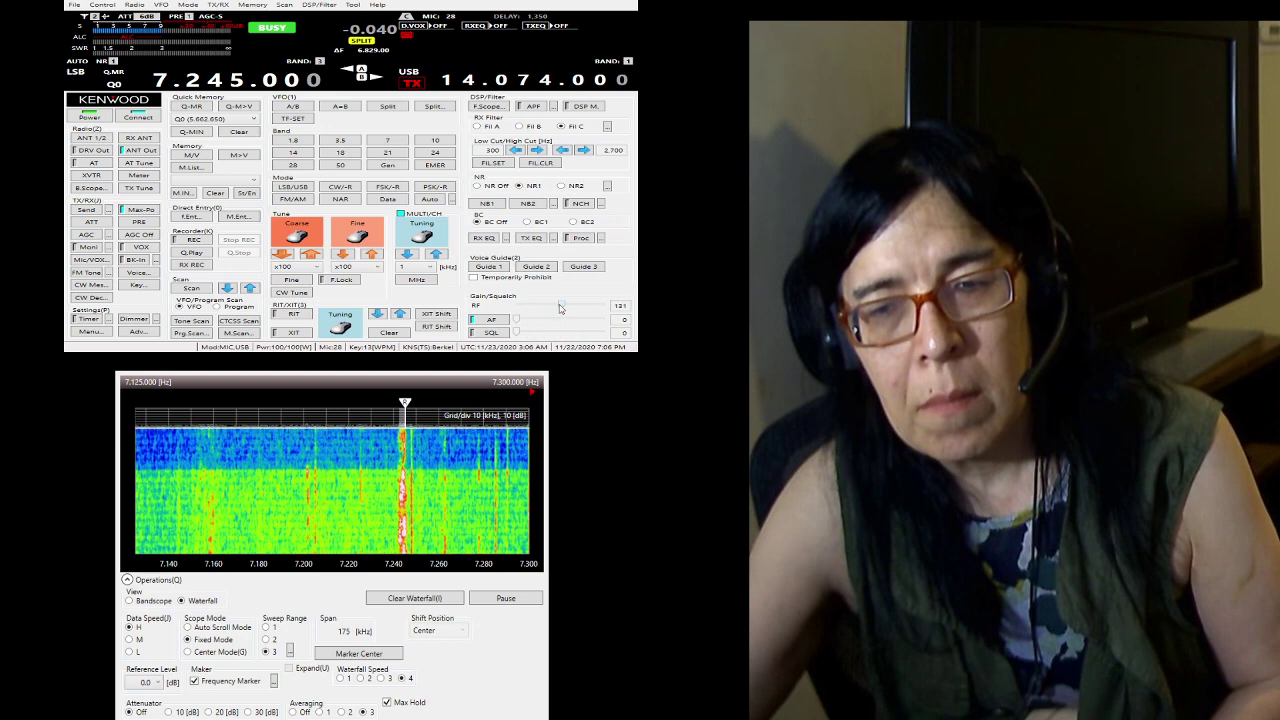
- Nudge the RF gain slider down, leaving it at 126 on 7.245.000 LSB
{"action": "left_click_drag", "start_coordinate": [564, 307], "coordinate": [559, 307]}
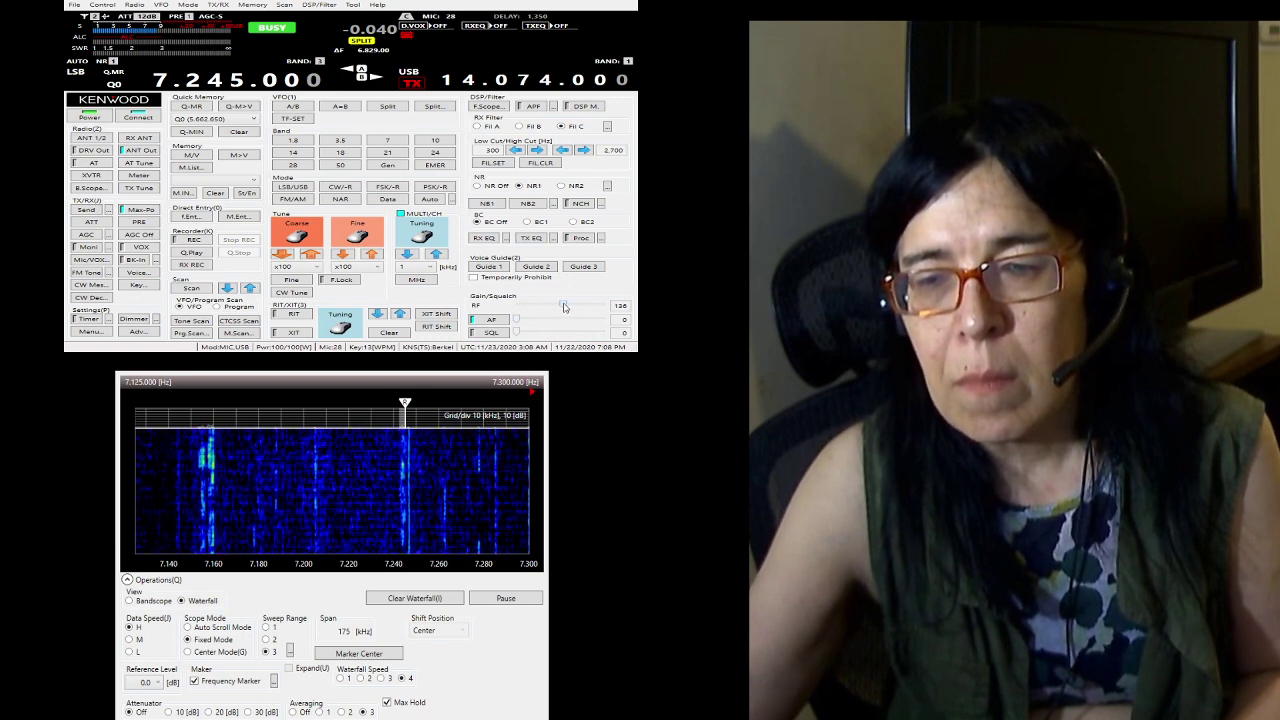
- Raise the RF gain to 162, trying preamp level 2 and then turning it off
{"action": "left_click_drag", "start_coordinate": [564, 307], "coordinate": [571, 310]}
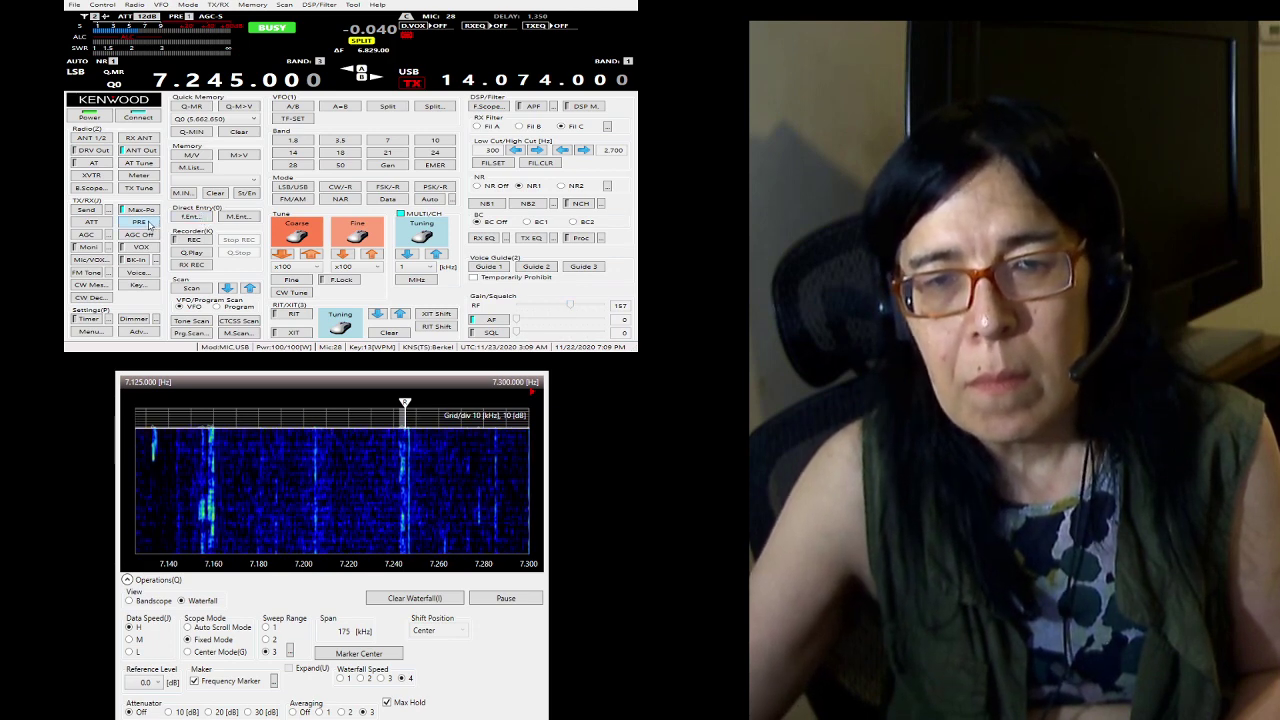
{"action": "left_click", "coordinate": [148, 224]}
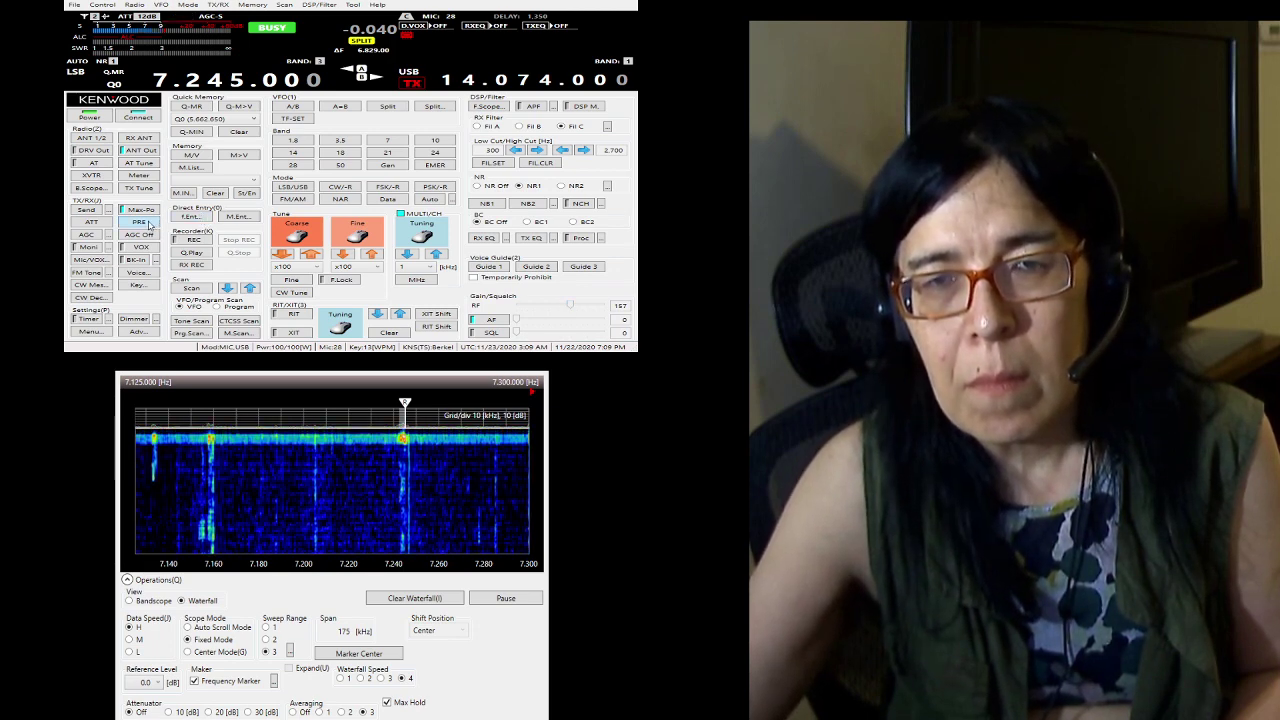
{"action": "left_click", "coordinate": [153, 224]}
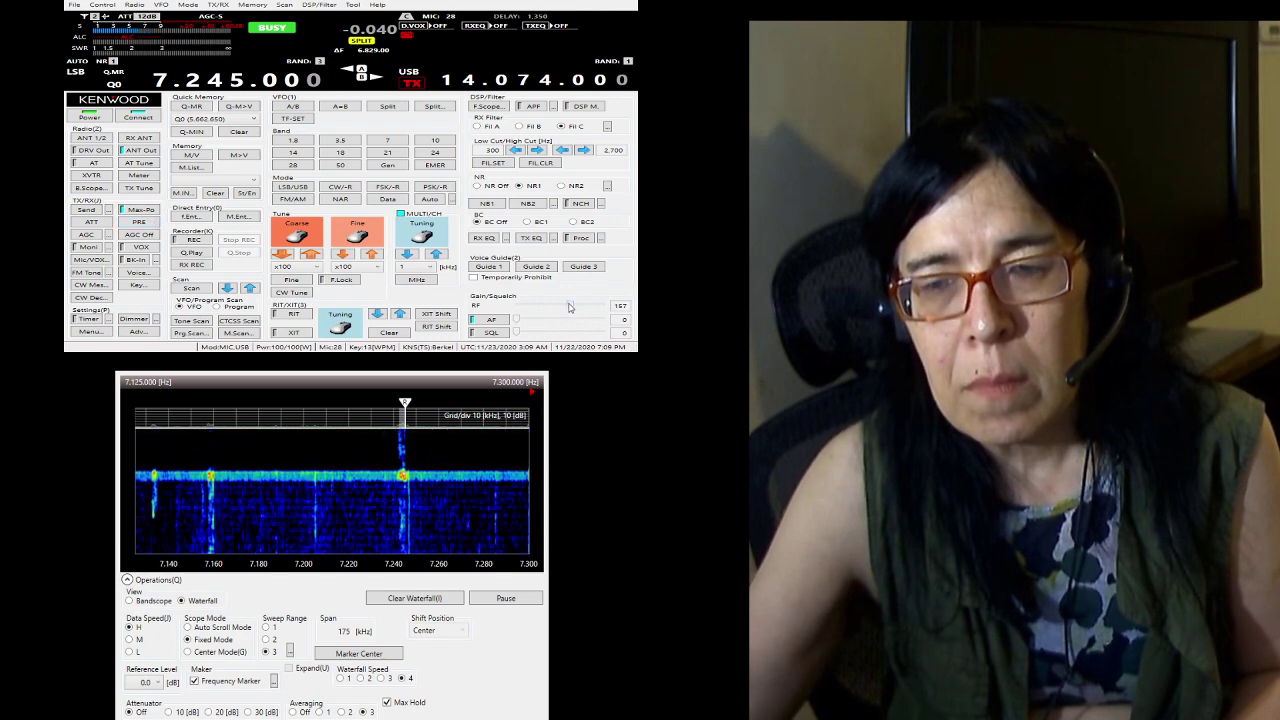
{"action": "left_click_drag", "start_coordinate": [571, 307], "coordinate": [576, 307]}
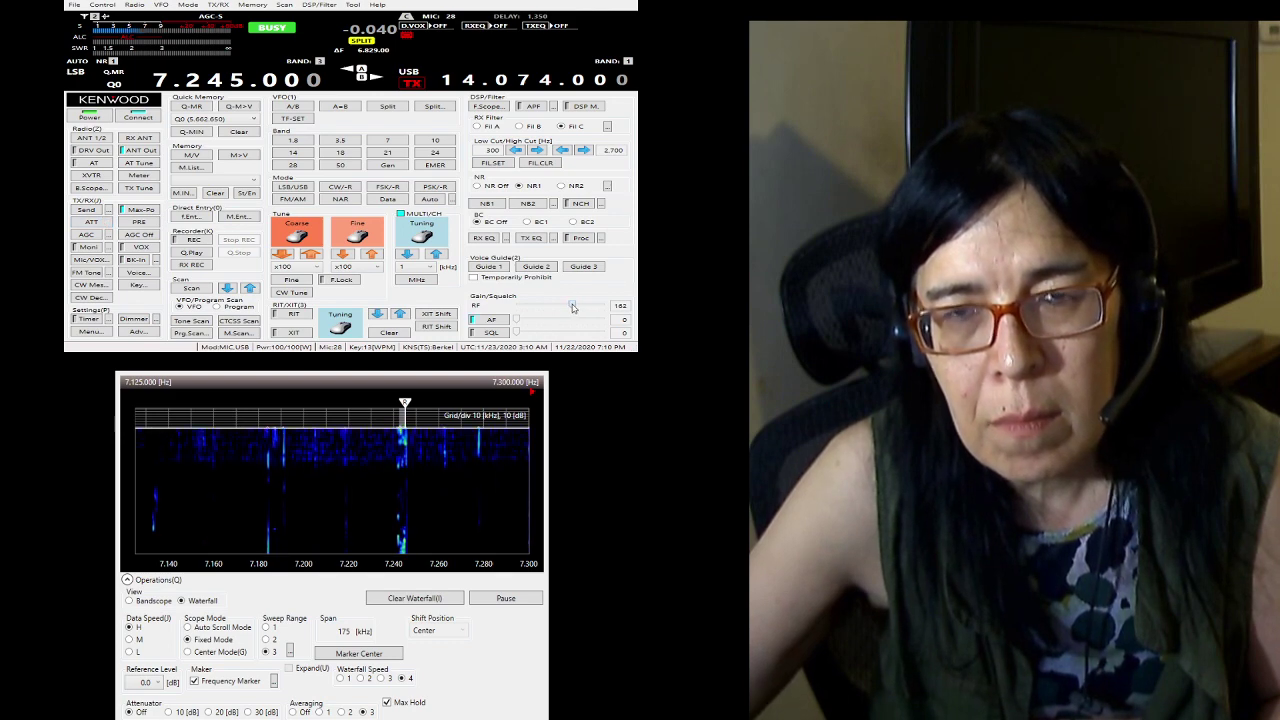
- Trim the RF gain to 149 and step the high cut up to 3,000 Hz
{"action": "left_click_drag", "start_coordinate": [572, 308], "coordinate": [568, 308]}
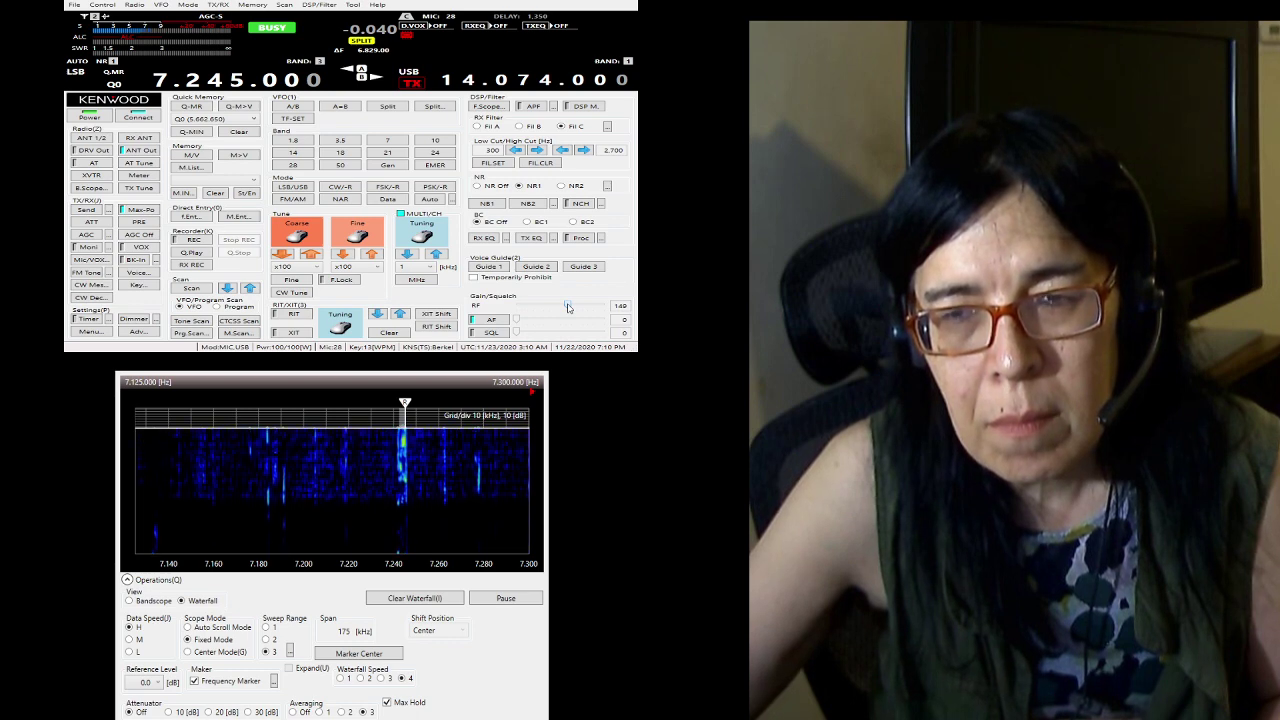
{"action": "left_click", "coordinate": [585, 151]}
{"action": "left_click", "coordinate": [585, 151]}
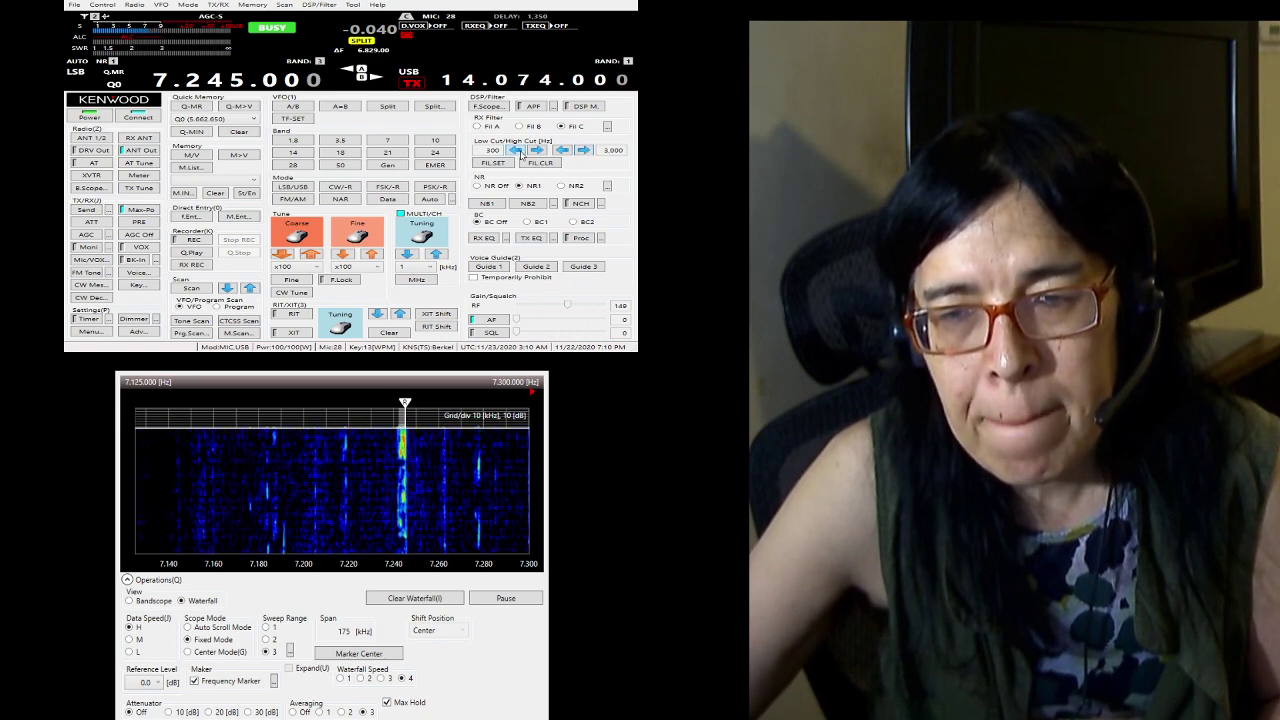
- Step the low cut down to 0 Hz for a 0–3,000 Hz passband
{"action": "left_click", "coordinate": [516, 150]}
{"action": "left_click", "coordinate": [516, 150]}
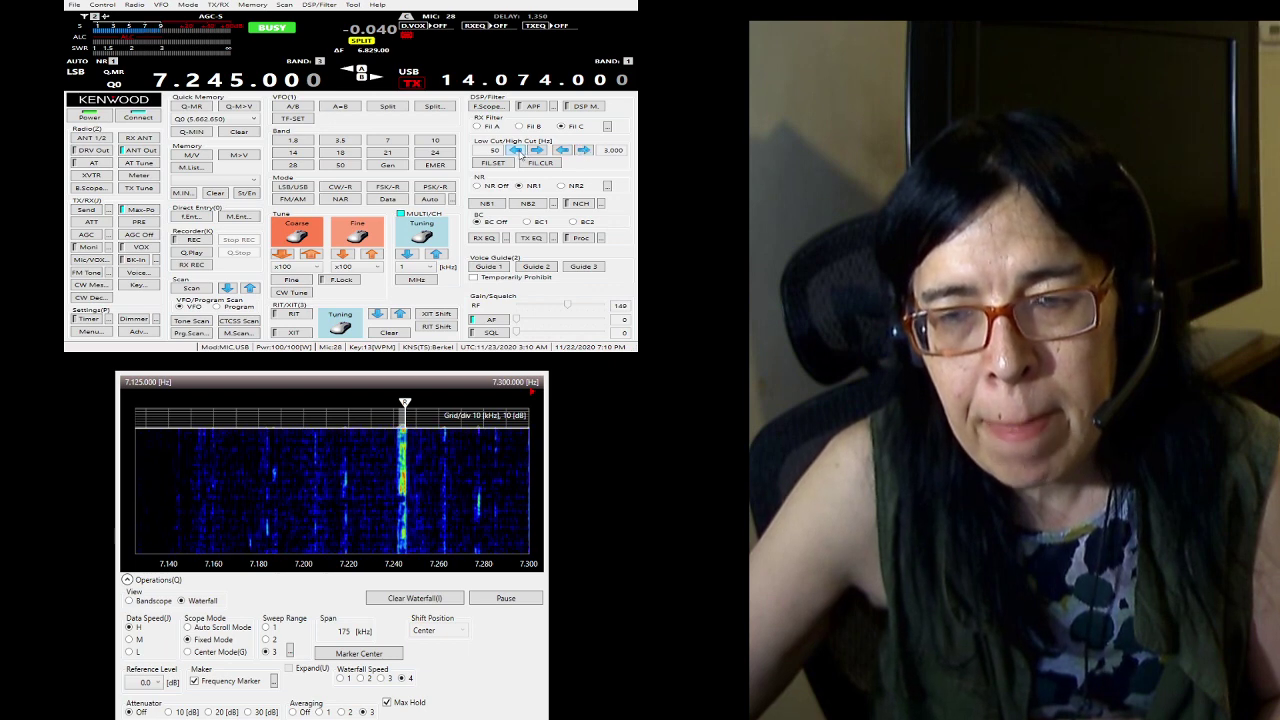
{"action": "left_click", "coordinate": [516, 151]}
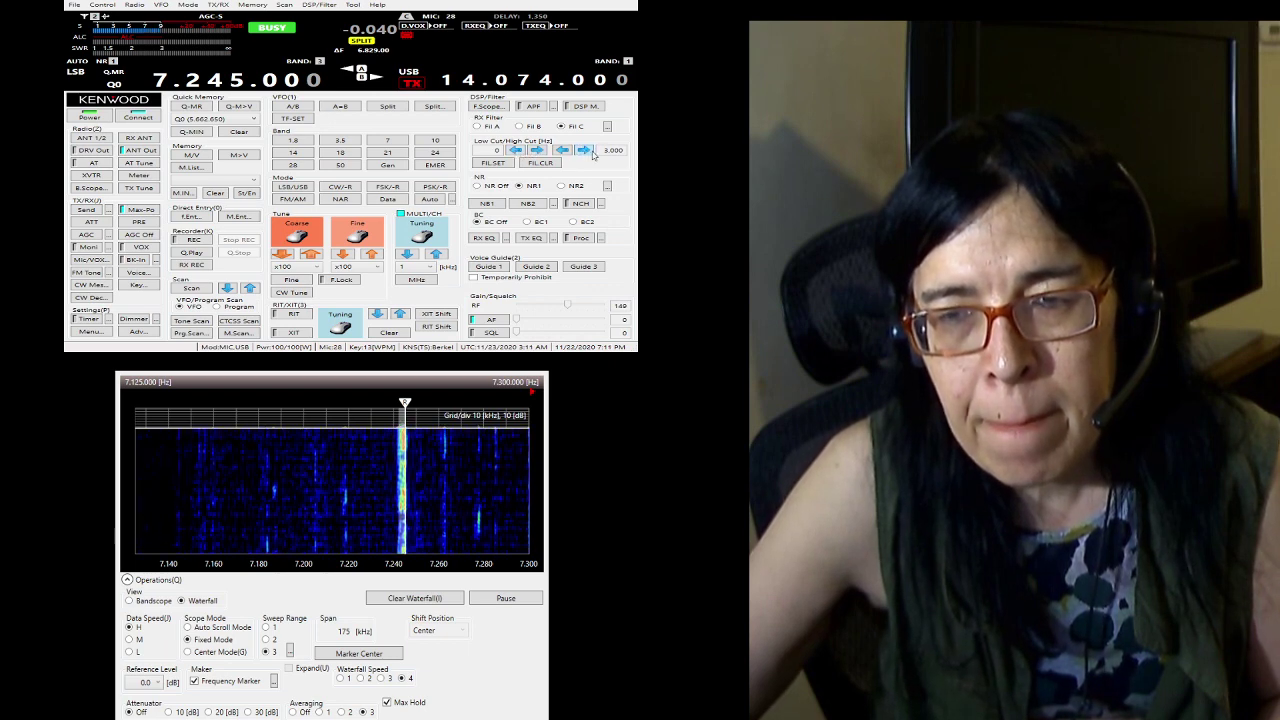